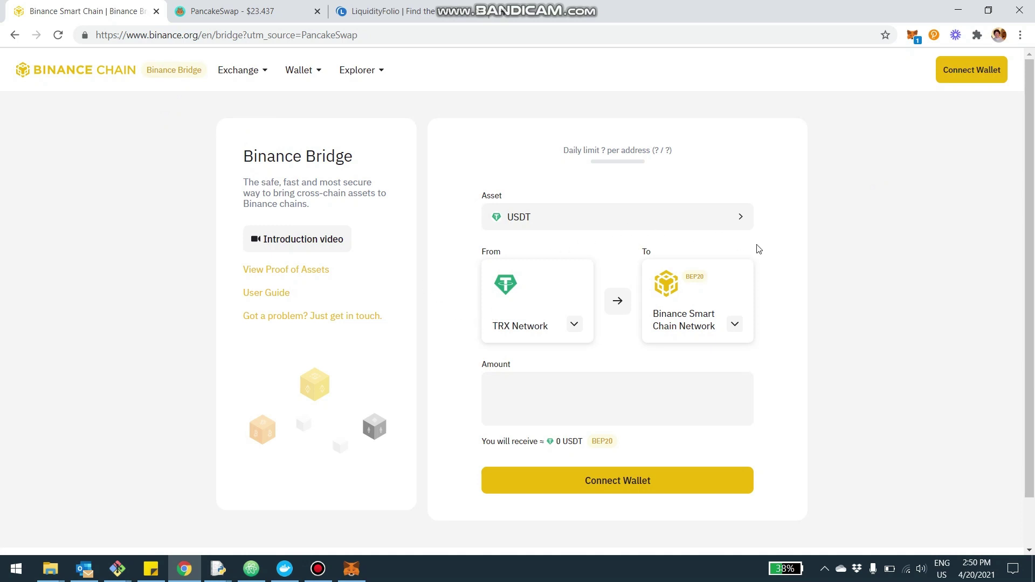
{"action": "left_click", "coordinate": [706, 219]}
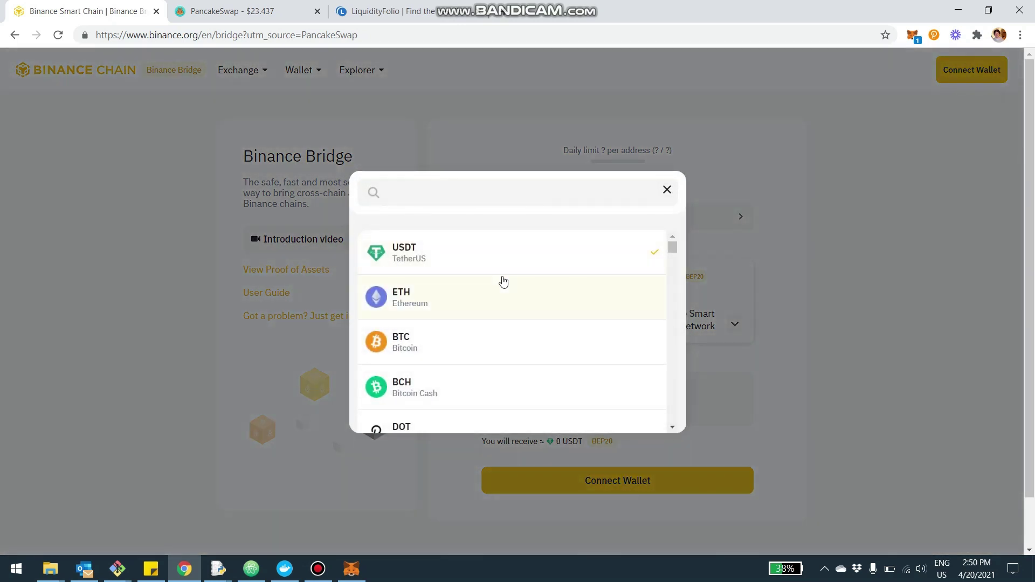
{"action": "scroll", "coordinate": [503, 283], "scroll_direction": "down", "scroll_amount": 5}
{"action": "scroll", "coordinate": [506, 301], "scroll_direction": "up", "scroll_amount": 1}
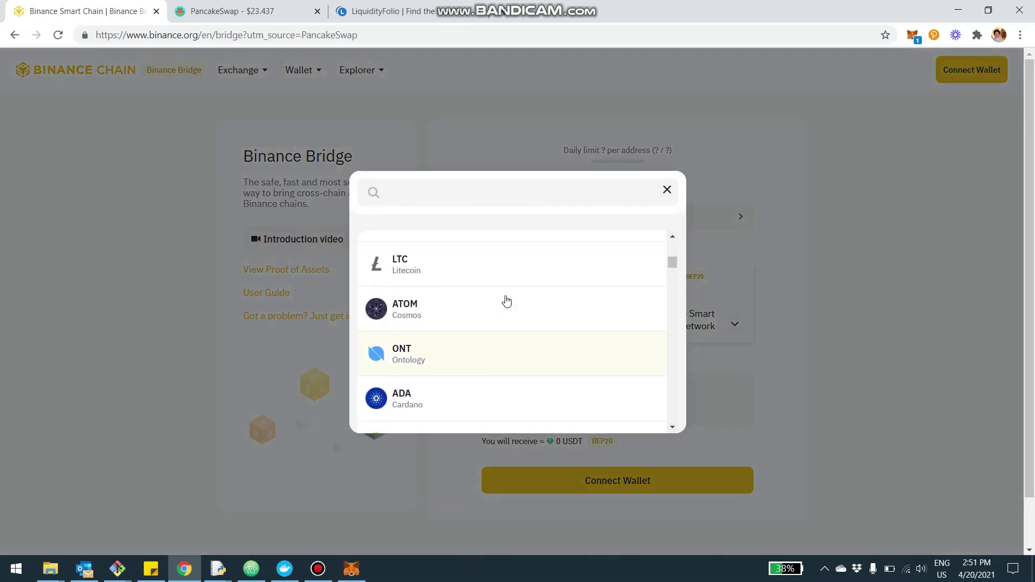
{"action": "scroll", "coordinate": [505, 298], "scroll_direction": "up", "scroll_amount": 3}
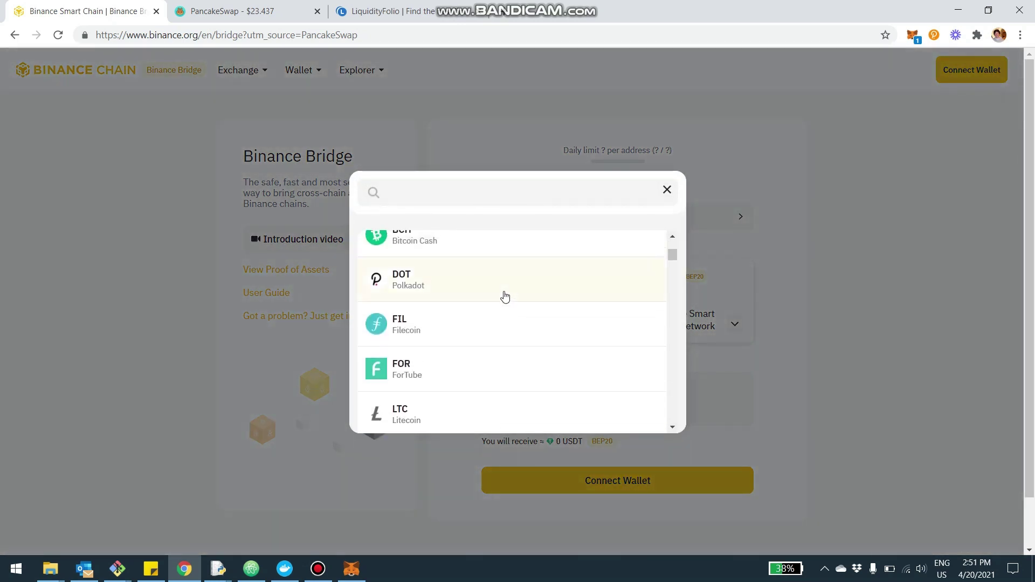
{"action": "left_click", "coordinate": [667, 190]}
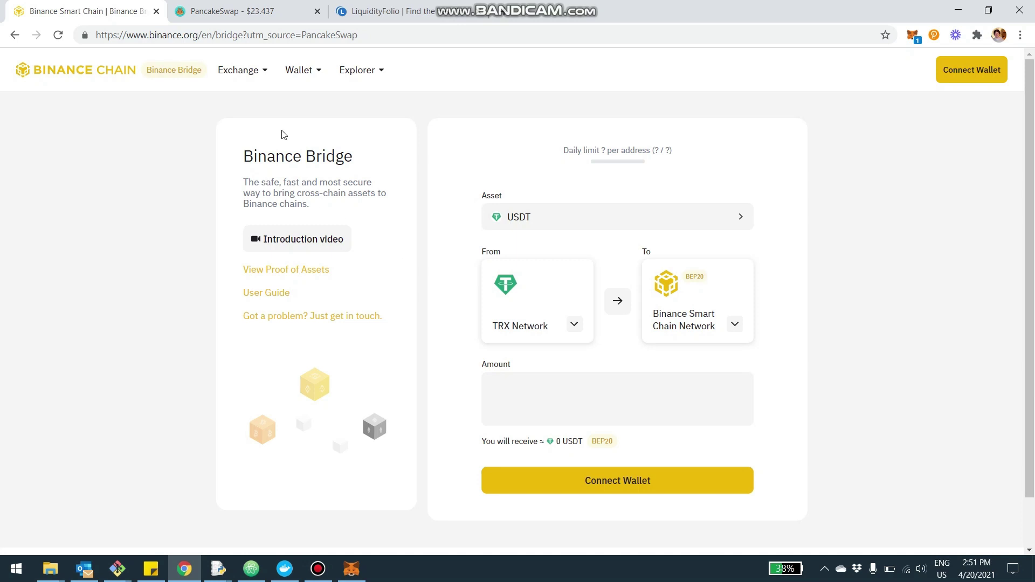
{"action": "left_click", "coordinate": [270, 16]}
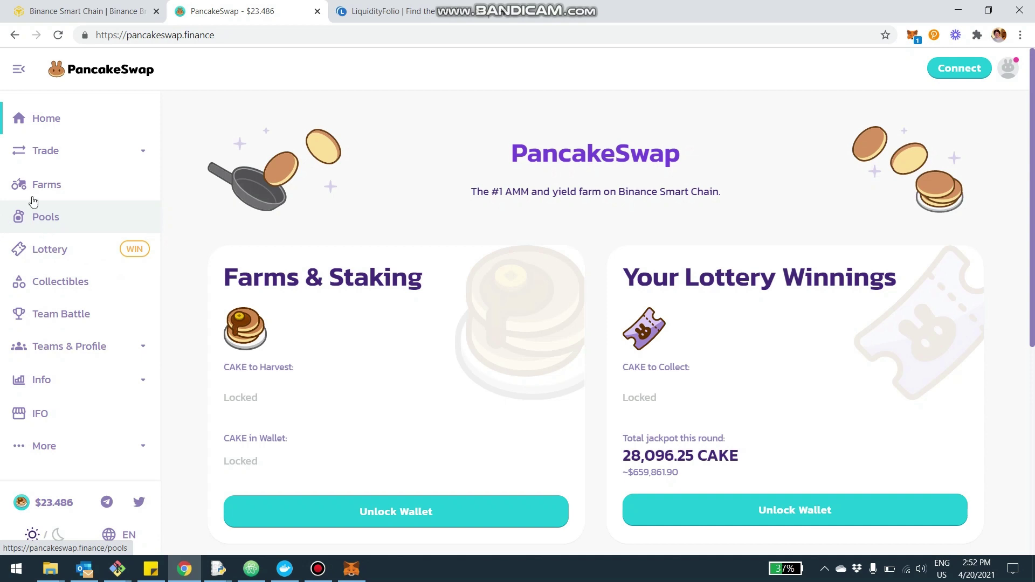
Expand the Trade section in PancakeSwap's sidebar to show its Exchange and Liquidity pages
{"action": "left_click", "coordinate": [65, 160]}
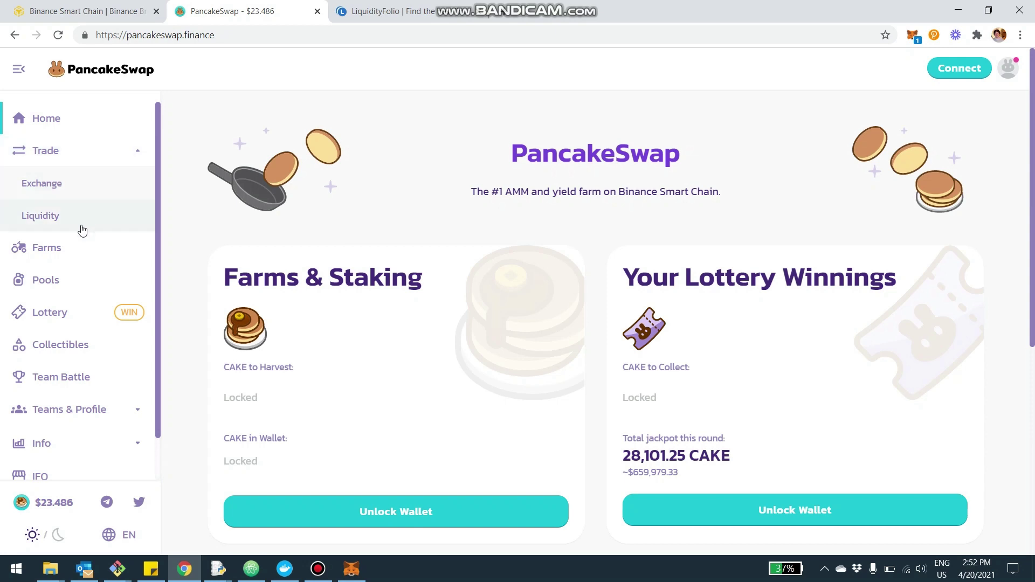
Start adding liquidity and browse the token list in the currency picker, then close it
{"action": "left_click", "coordinate": [38, 214]}
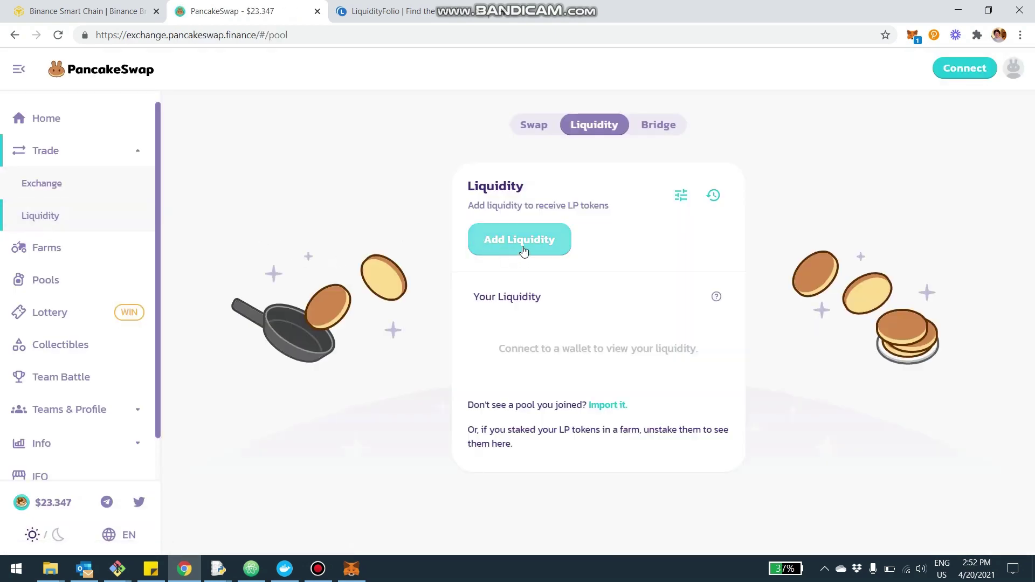
{"action": "left_click", "coordinate": [523, 249]}
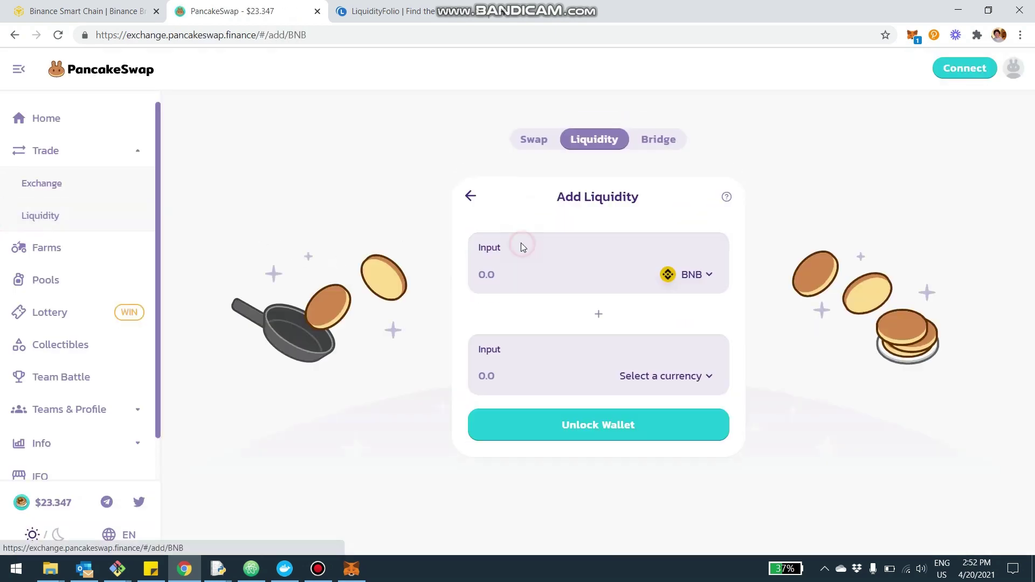
{"action": "left_click", "coordinate": [689, 368]}
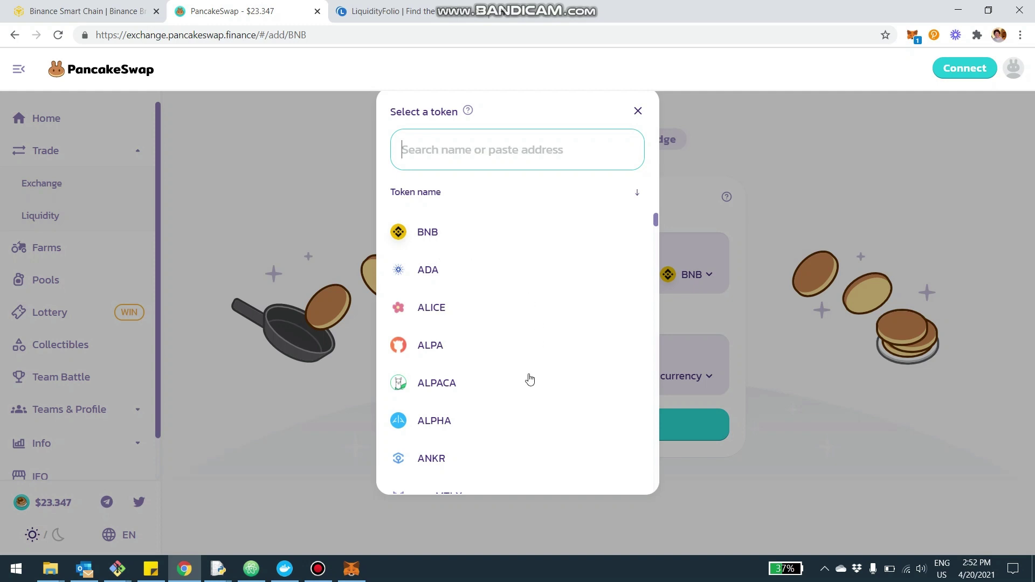
{"action": "scroll", "coordinate": [527, 335], "scroll_direction": "down", "scroll_amount": 3}
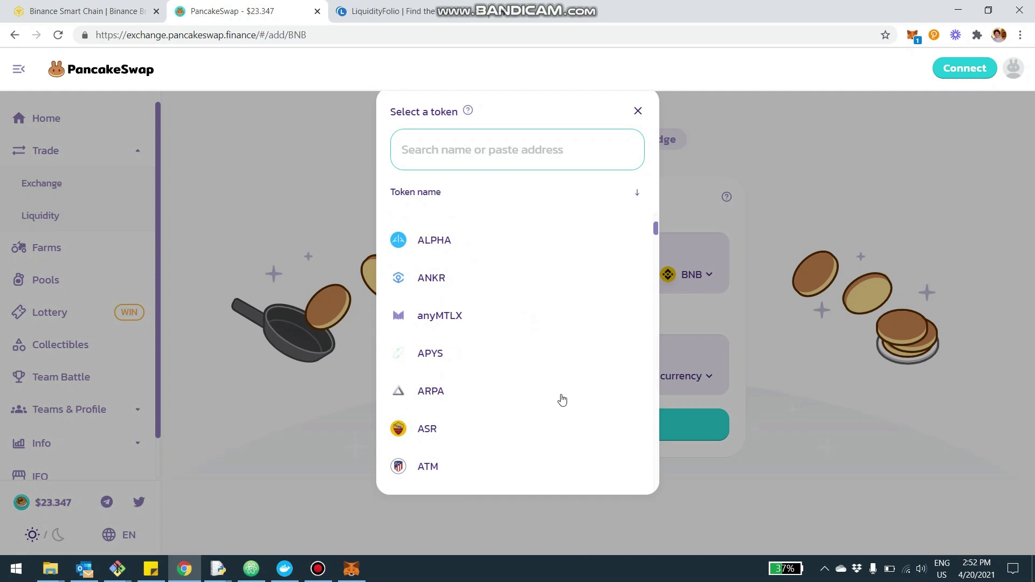
{"action": "type", "text": "."}
{"action": "key", "text": "BackSpace"}
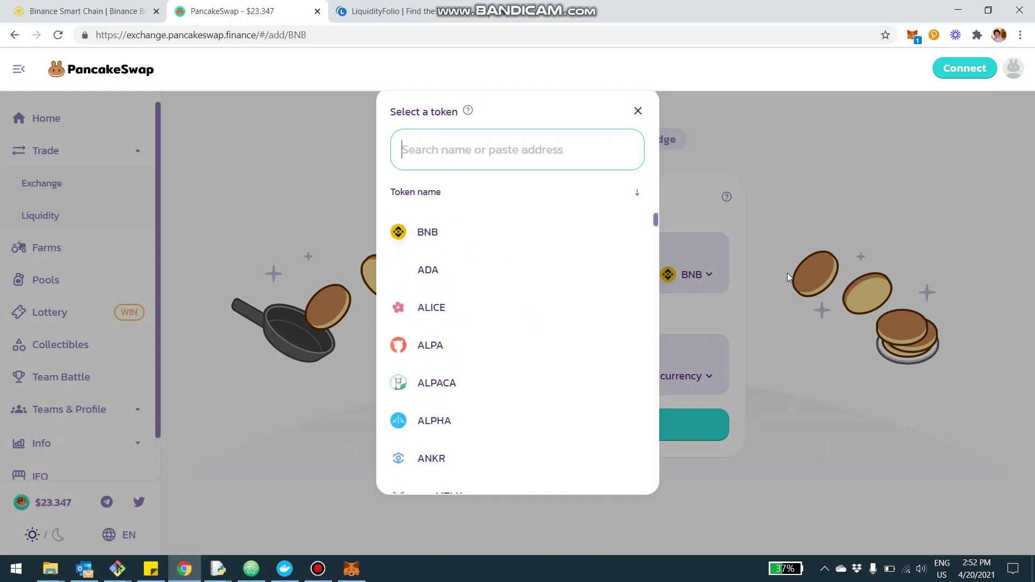
{"action": "left_click", "coordinate": [787, 273]}
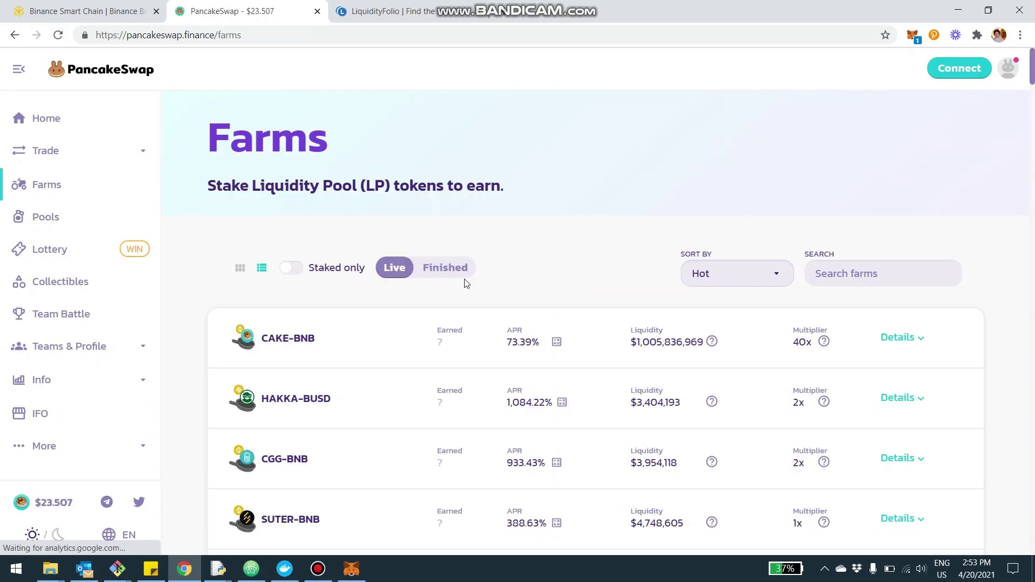
Look over the live farms list, then switch to the LiquidityFolio portfolio tab
{"action": "scroll", "coordinate": [455, 290], "scroll_direction": "down", "scroll_amount": 3}
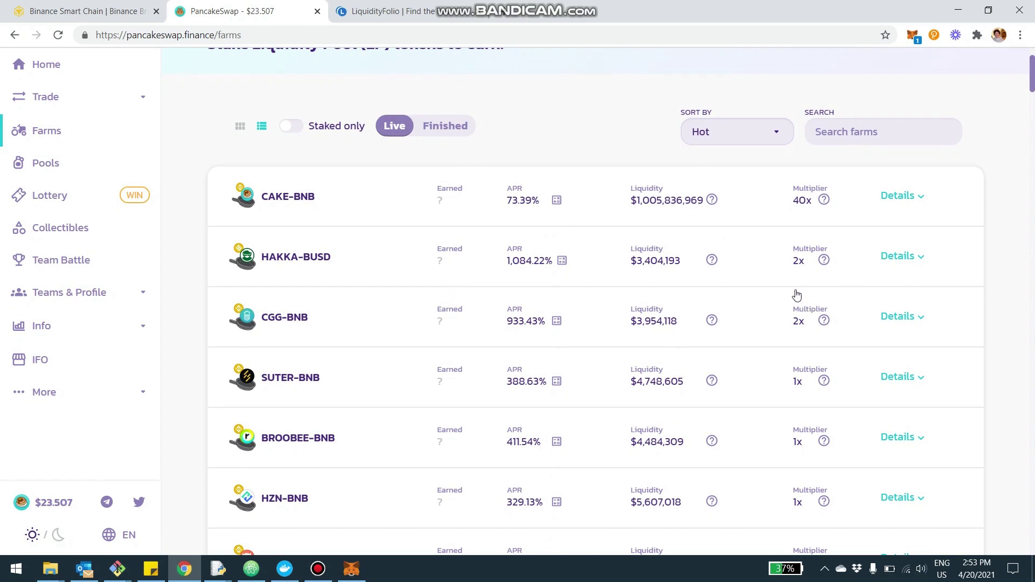
{"action": "scroll", "coordinate": [790, 276], "scroll_direction": "up", "scroll_amount": 3}
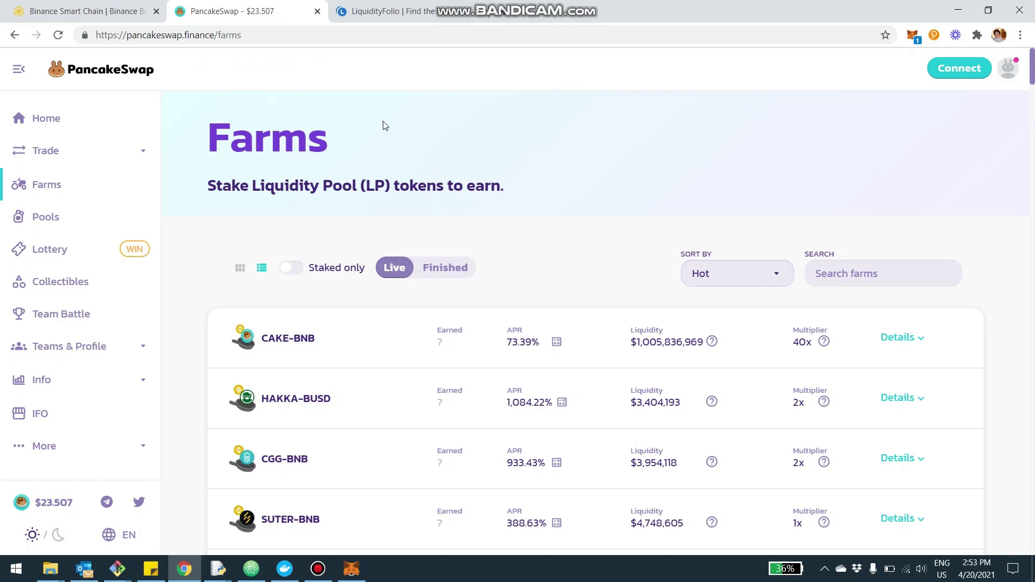
{"action": "left_click", "coordinate": [405, 21]}
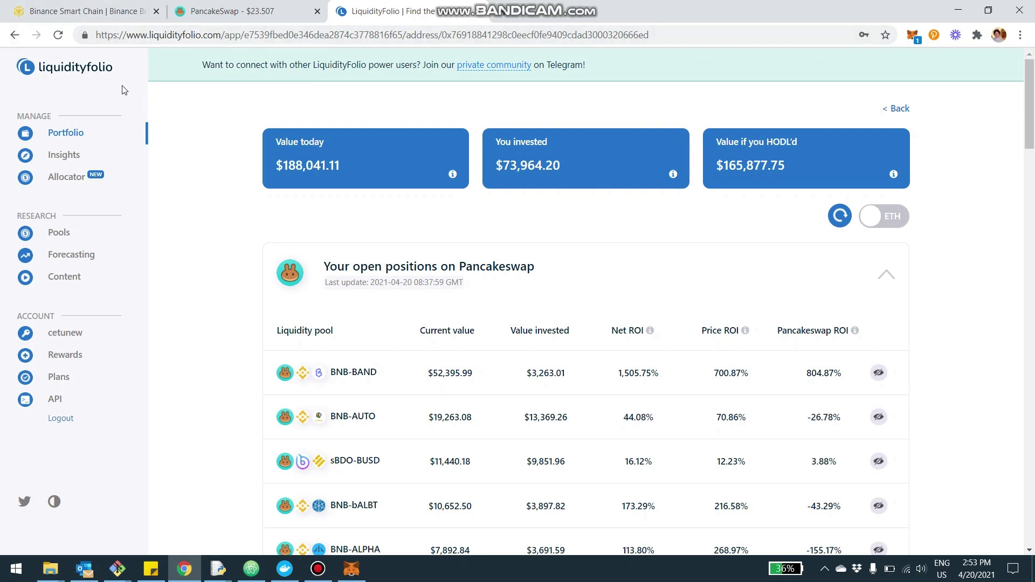
Scroll the portfolio overview past the performance charts to the addresses table, then begin adding an address
{"action": "left_click", "coordinate": [81, 66]}
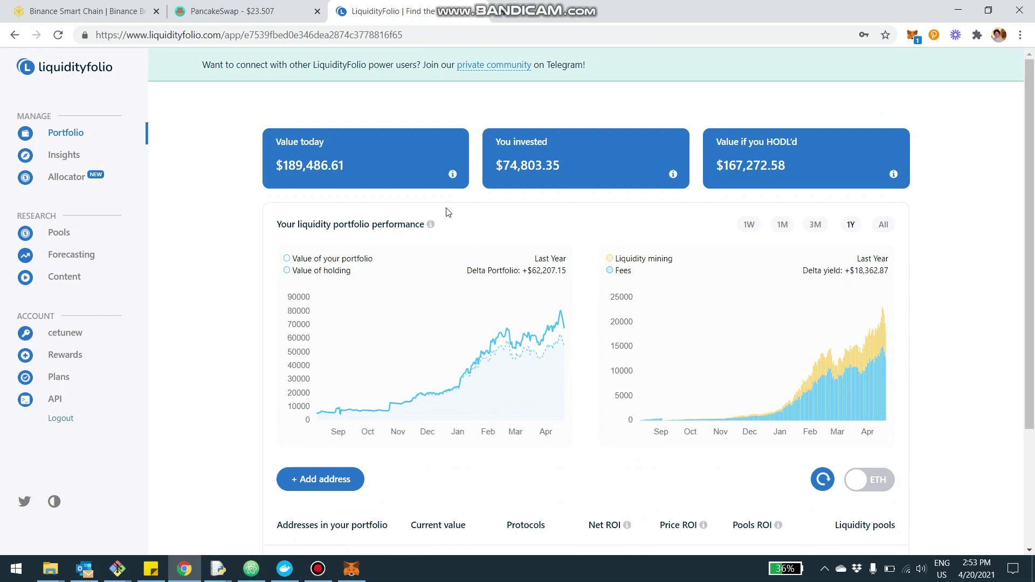
{"action": "scroll", "coordinate": [448, 213], "scroll_direction": "down", "scroll_amount": 1}
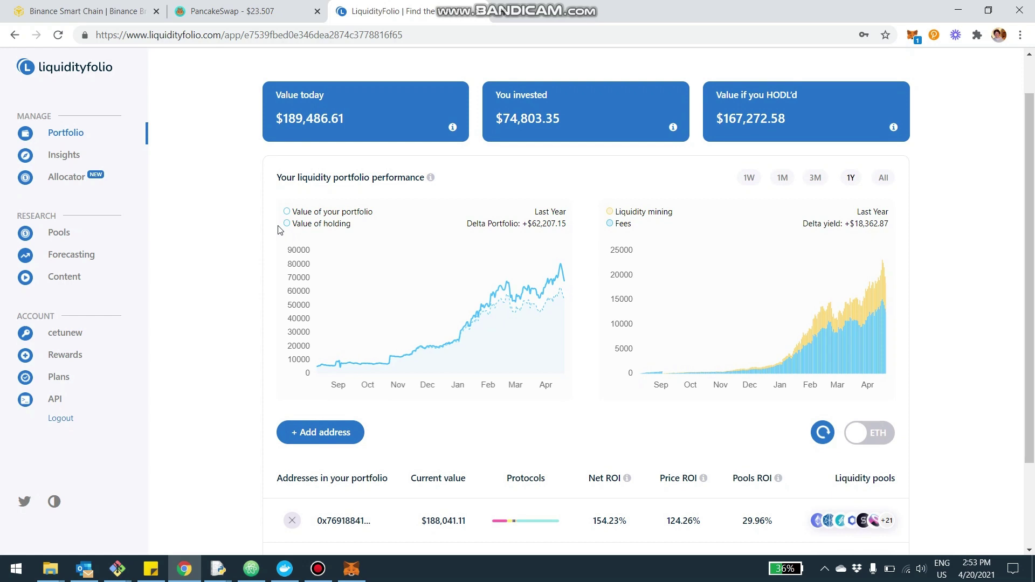
{"action": "mouse_move", "coordinate": [346, 371]}
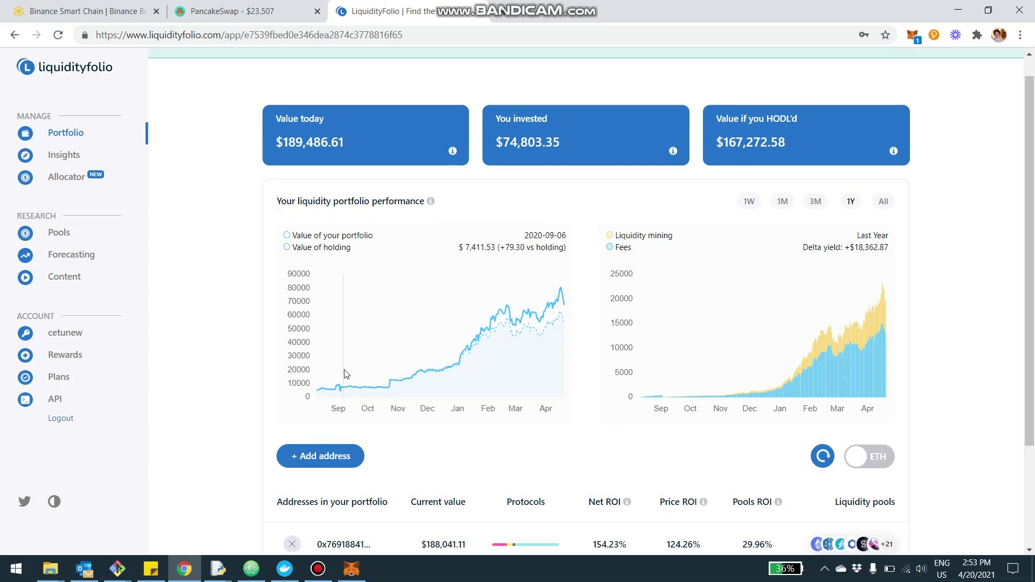
{"action": "scroll", "coordinate": [347, 374], "scroll_direction": "down", "scroll_amount": 3}
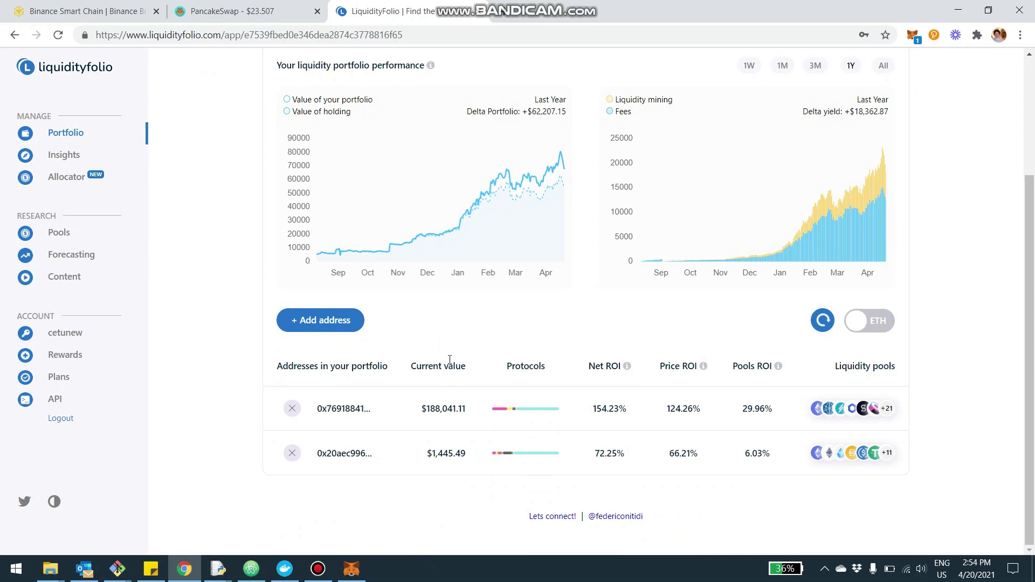
{"action": "left_click", "coordinate": [340, 325]}
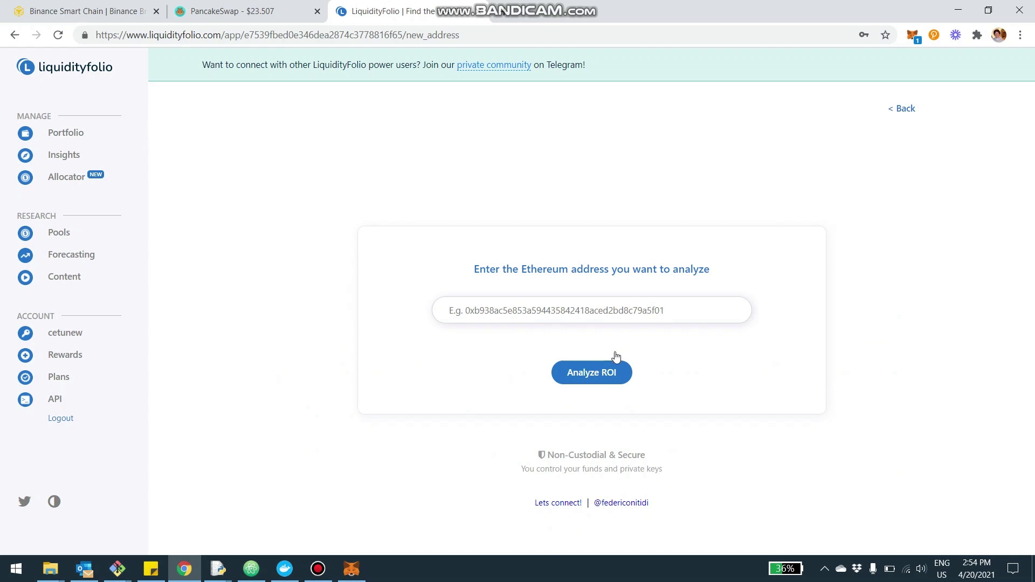
Return to the overview and open the first address's details, worth $188,041.11 today
{"action": "left_click", "coordinate": [904, 109]}
{"action": "scroll", "coordinate": [564, 296], "scroll_direction": "down", "scroll_amount": 3}
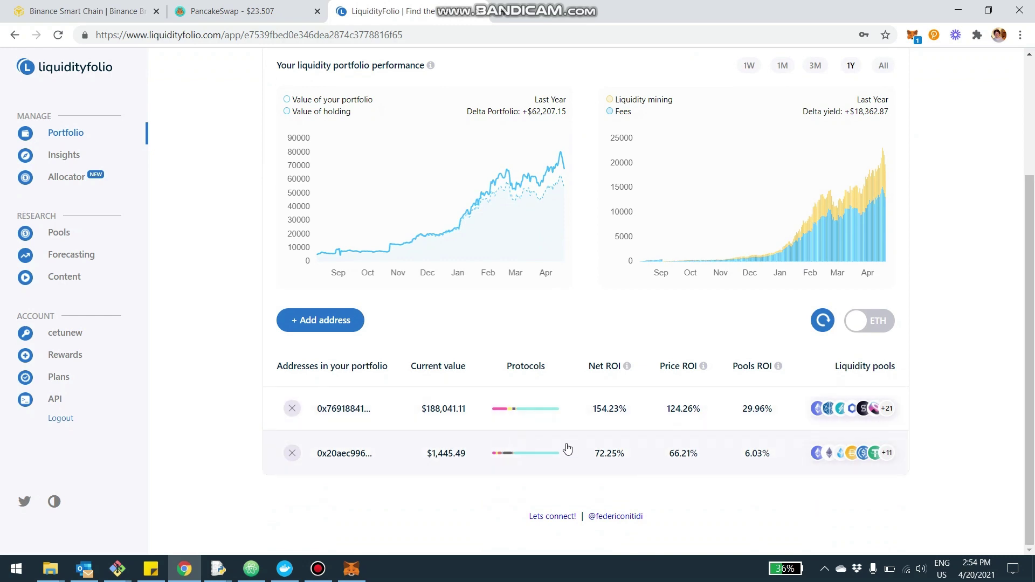
{"action": "left_click", "coordinate": [437, 418]}
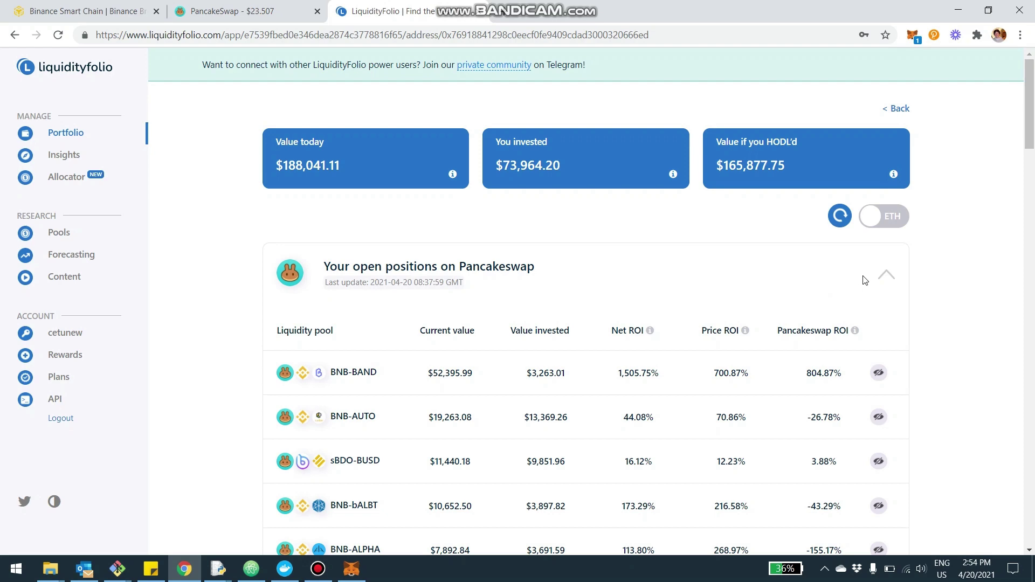
Collapse the Pancakeswap, Uniswap, Curve and Balancer position sections
{"action": "left_click", "coordinate": [886, 276]}
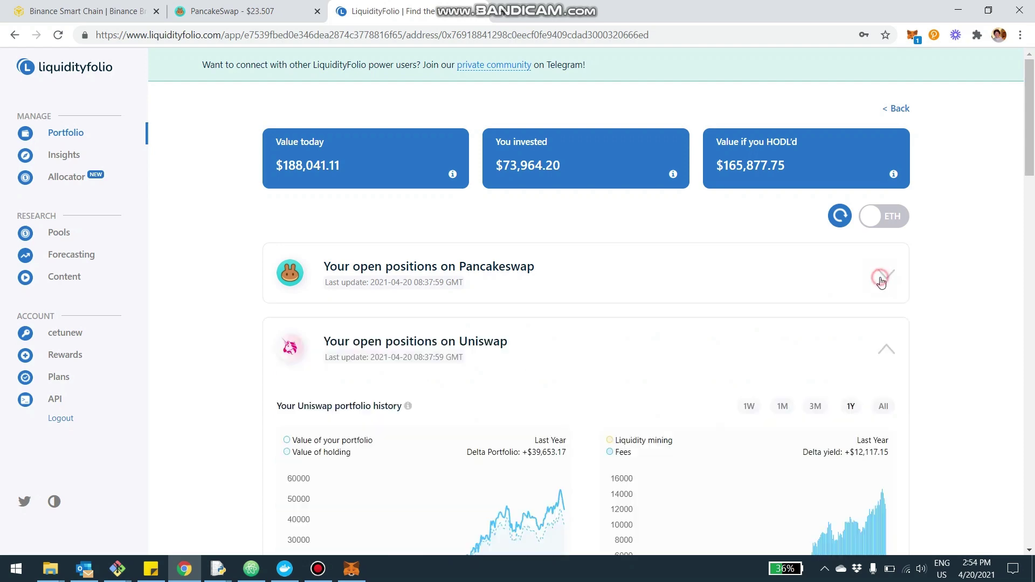
{"action": "left_click", "coordinate": [891, 349]}
{"action": "left_click", "coordinate": [889, 423]}
{"action": "scroll", "coordinate": [890, 428], "scroll_direction": "down", "scroll_amount": 5}
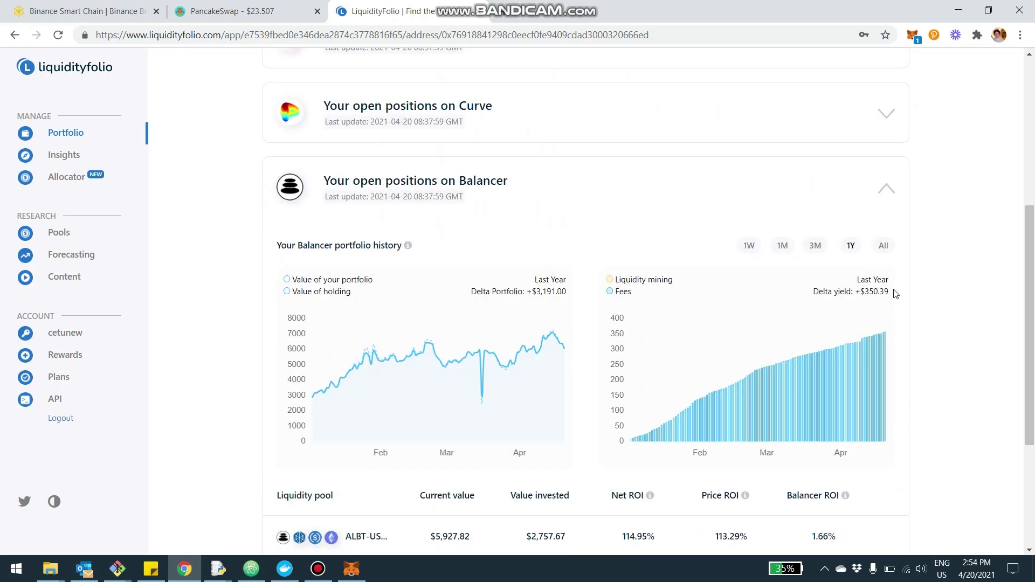
{"action": "left_click", "coordinate": [891, 191]}
{"action": "scroll", "coordinate": [895, 293], "scroll_direction": "up", "scroll_amount": 4}
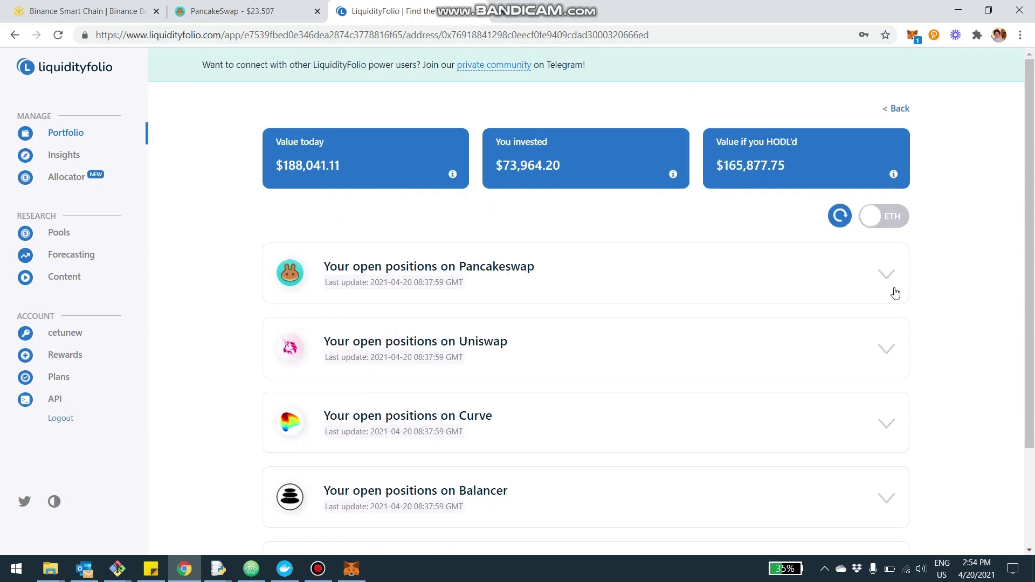
{"action": "scroll", "coordinate": [894, 297], "scroll_direction": "down", "scroll_amount": 4}
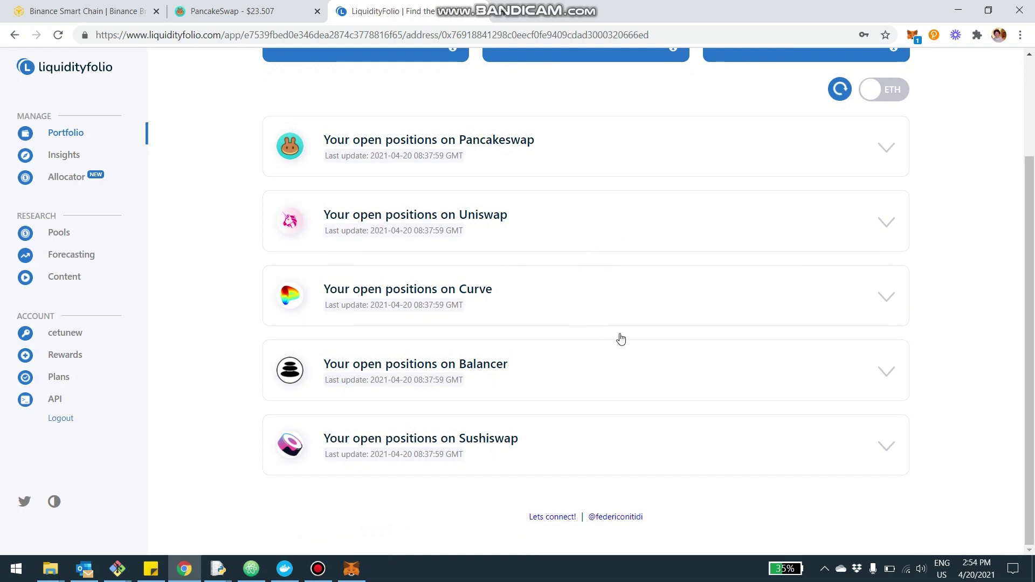
Expand the Uniswap and Pancakeswap positions and open the BNB-BAND investment analysis
{"action": "left_click", "coordinate": [886, 223]}
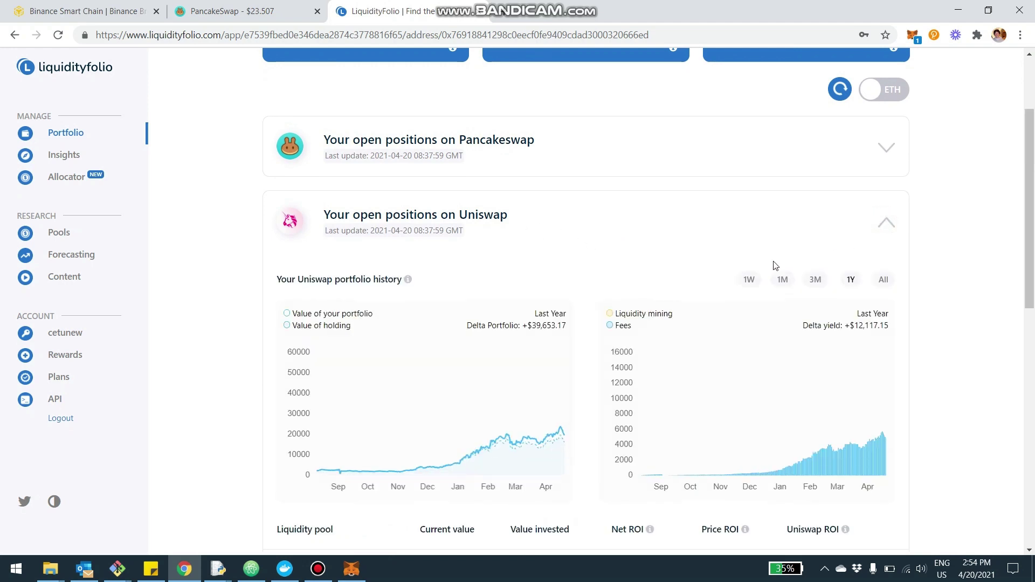
{"action": "scroll", "coordinate": [513, 284], "scroll_direction": "down", "scroll_amount": 5}
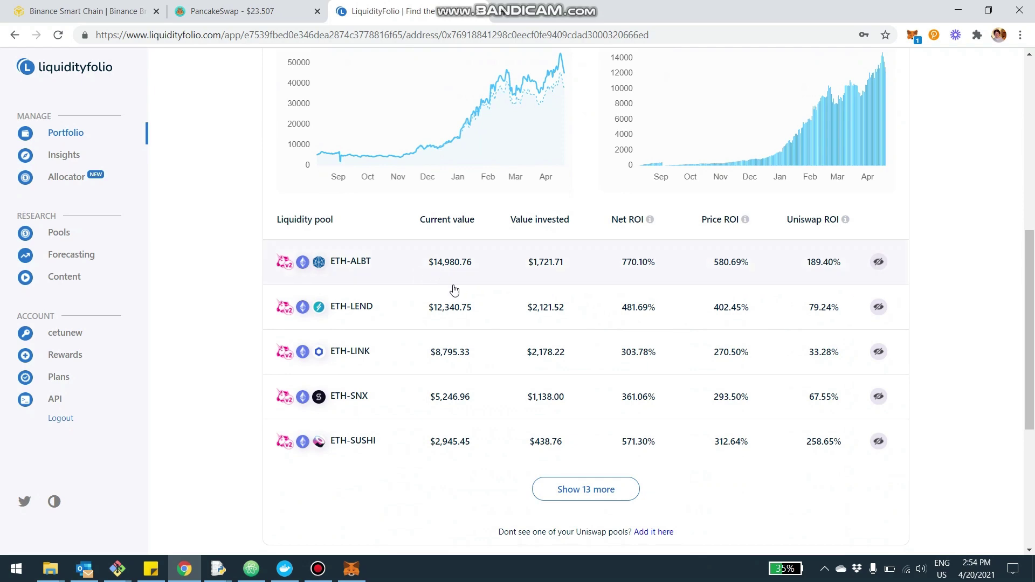
{"action": "scroll", "coordinate": [511, 383], "scroll_direction": "up", "scroll_amount": 8}
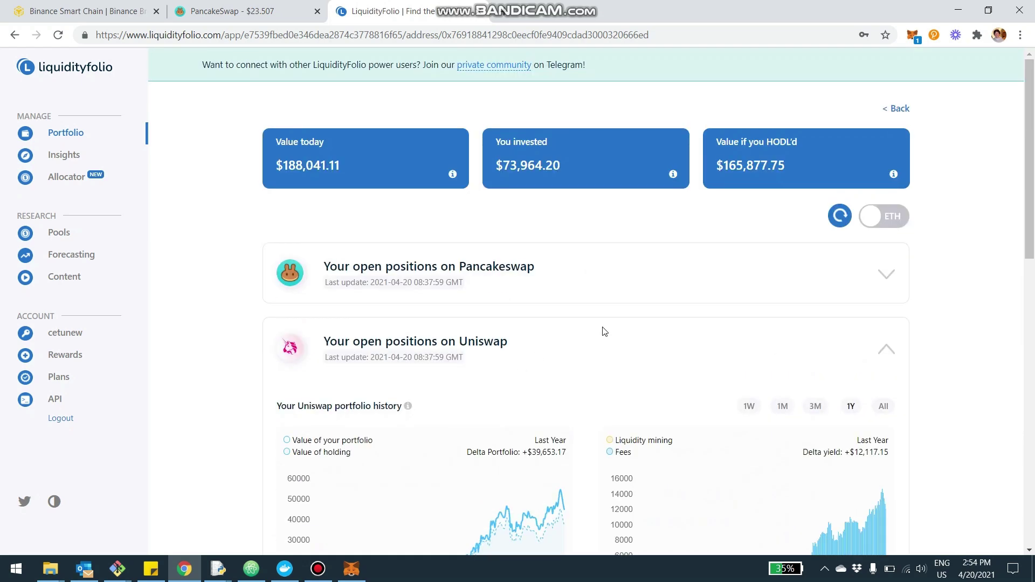
{"action": "left_click", "coordinate": [884, 285]}
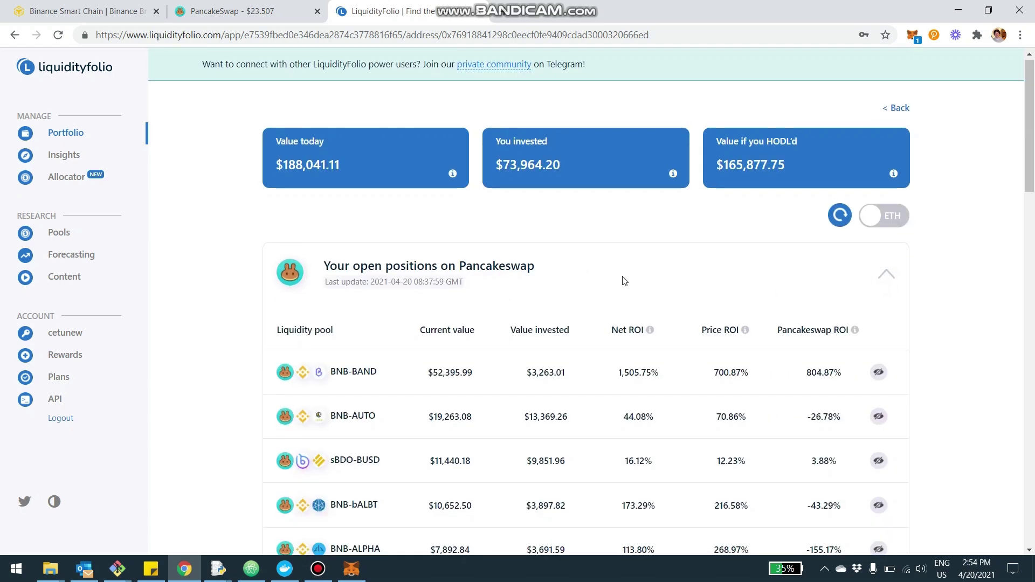
{"action": "scroll", "coordinate": [624, 281], "scroll_direction": "down", "scroll_amount": 3}
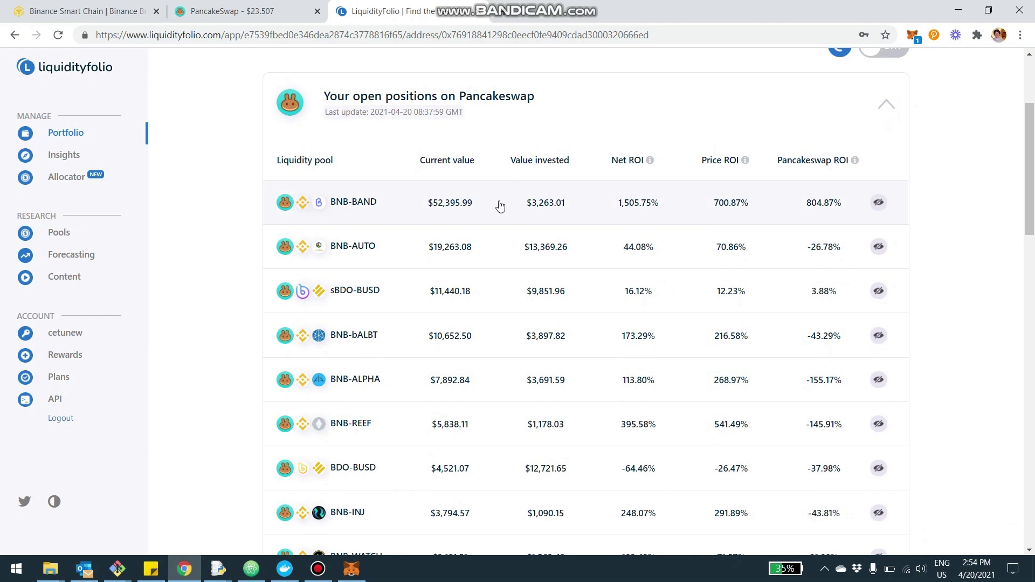
{"action": "scroll", "coordinate": [499, 210], "scroll_direction": "down", "scroll_amount": 2}
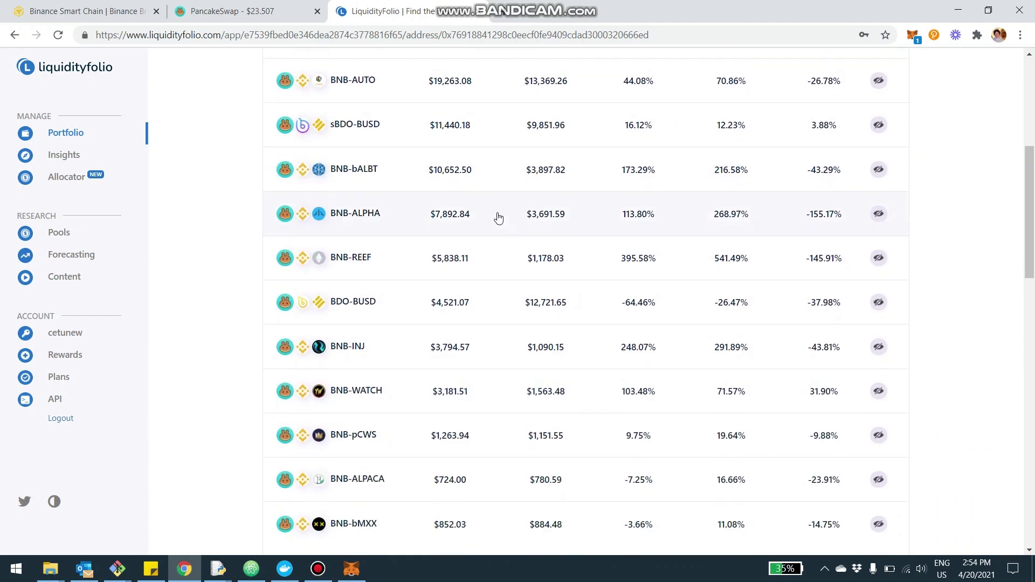
{"action": "scroll", "coordinate": [497, 216], "scroll_direction": "up", "scroll_amount": 5}
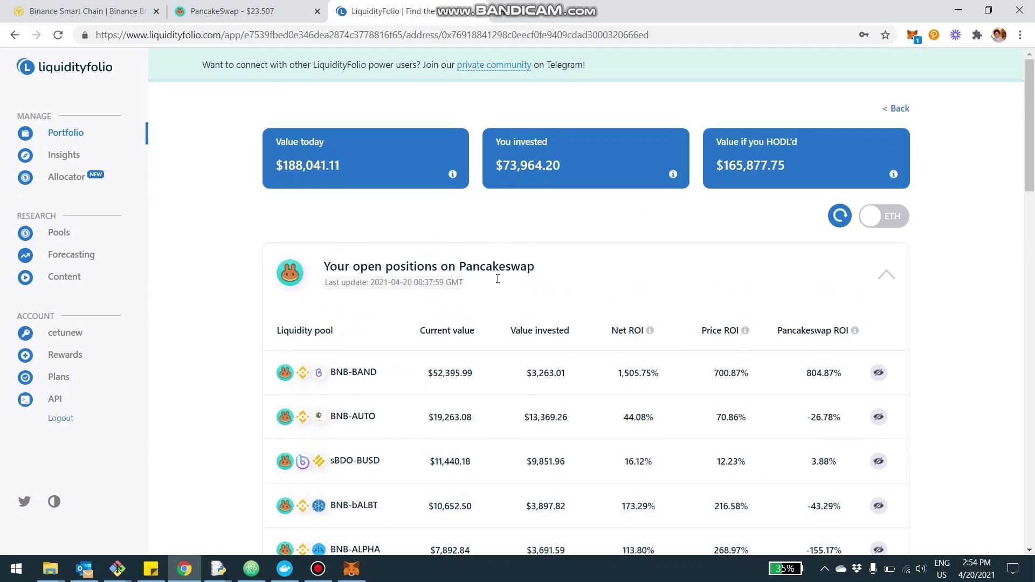
{"action": "left_click", "coordinate": [464, 391]}
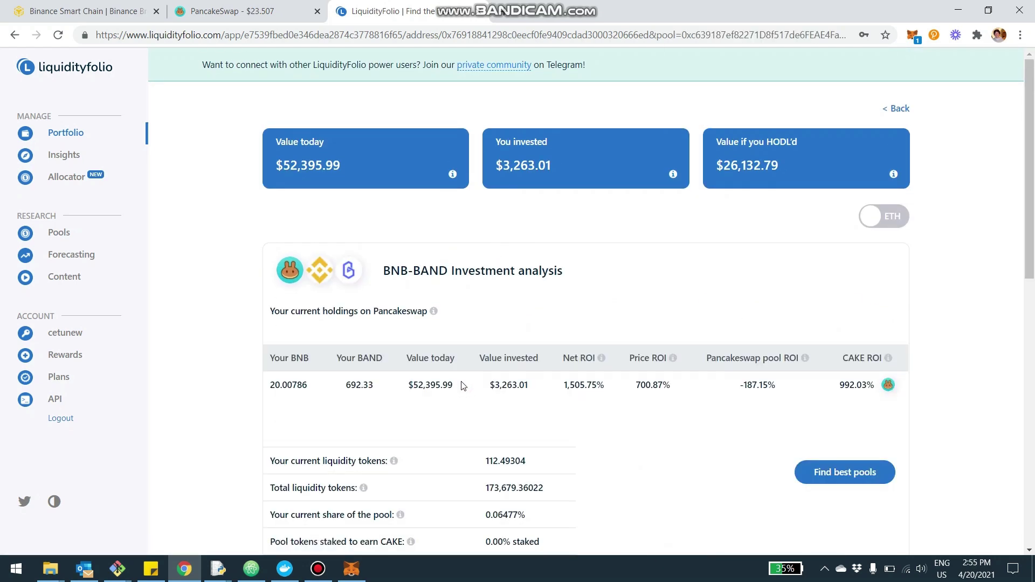
Review the BNB-BAND holdings, closed trades and investments tables, then go back to the address's positions
{"action": "scroll", "coordinate": [521, 308], "scroll_direction": "down", "scroll_amount": 3}
{"action": "scroll", "coordinate": [522, 308], "scroll_direction": "down", "scroll_amount": 7}
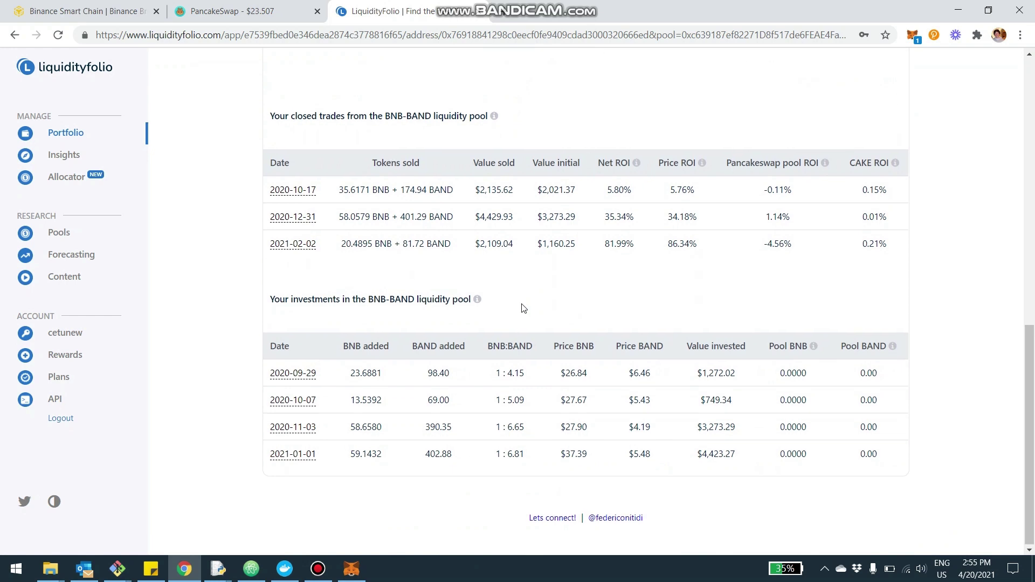
{"action": "scroll", "coordinate": [521, 308], "scroll_direction": "up", "scroll_amount": 5}
{"action": "scroll", "coordinate": [522, 305], "scroll_direction": "up", "scroll_amount": 4}
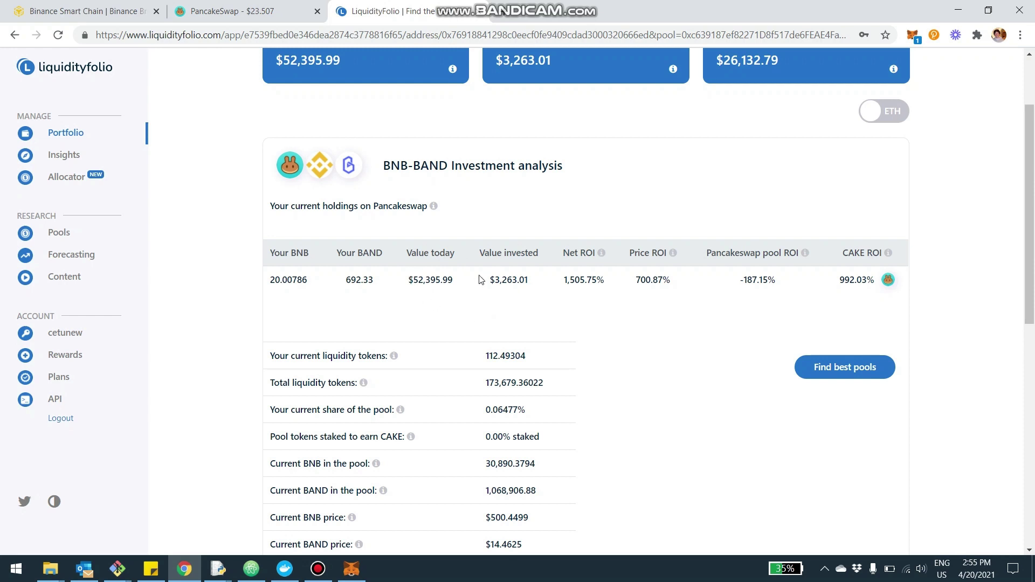
{"action": "scroll", "coordinate": [477, 280], "scroll_direction": "up", "scroll_amount": 1}
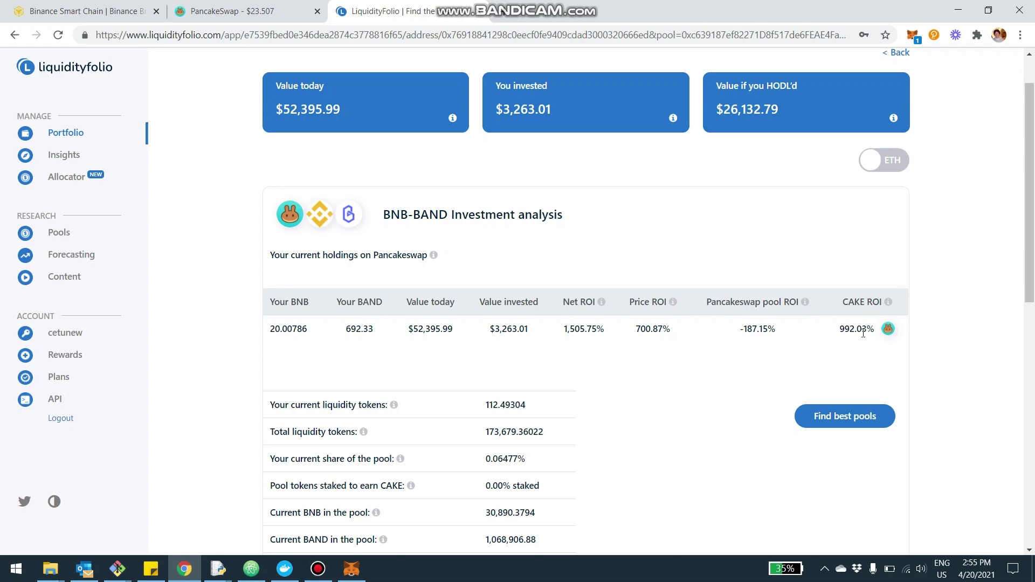
{"action": "scroll", "coordinate": [741, 221], "scroll_direction": "down", "scroll_amount": 10}
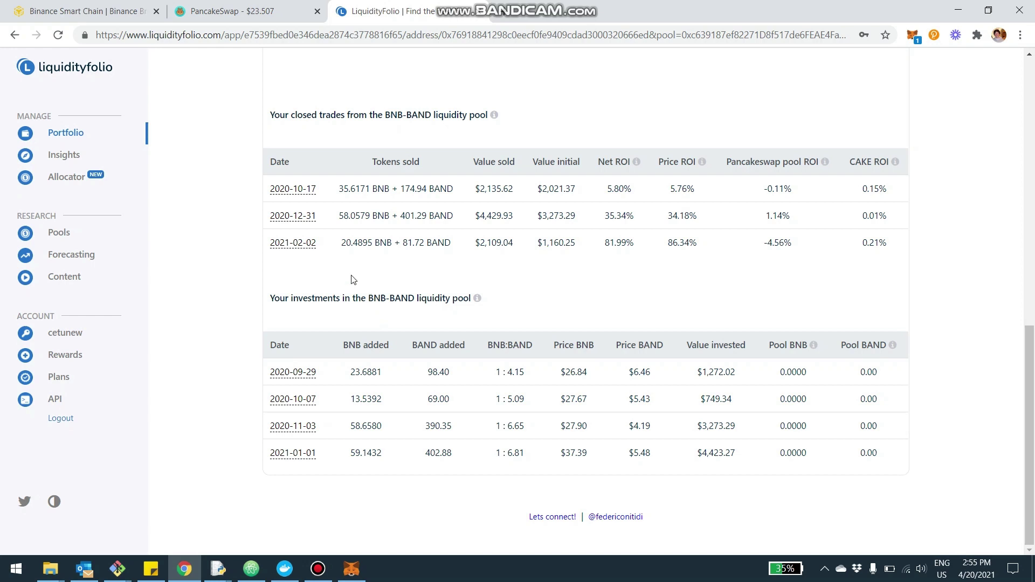
{"action": "scroll", "coordinate": [938, 340], "scroll_direction": "up", "scroll_amount": 3}
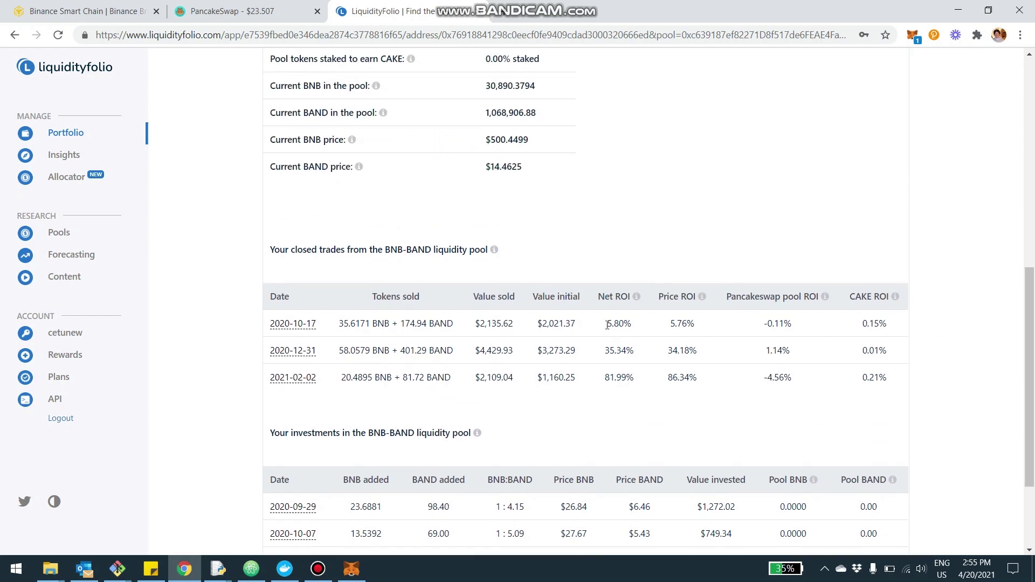
{"action": "scroll", "coordinate": [394, 337], "scroll_direction": "down", "scroll_amount": 2}
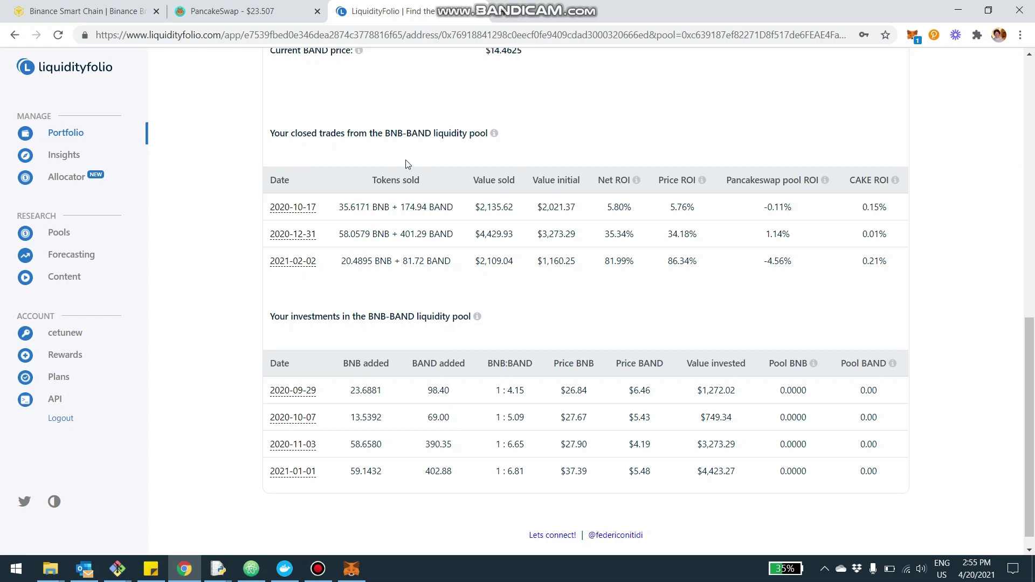
{"action": "scroll", "coordinate": [464, 166], "scroll_direction": "up", "scroll_amount": 6}
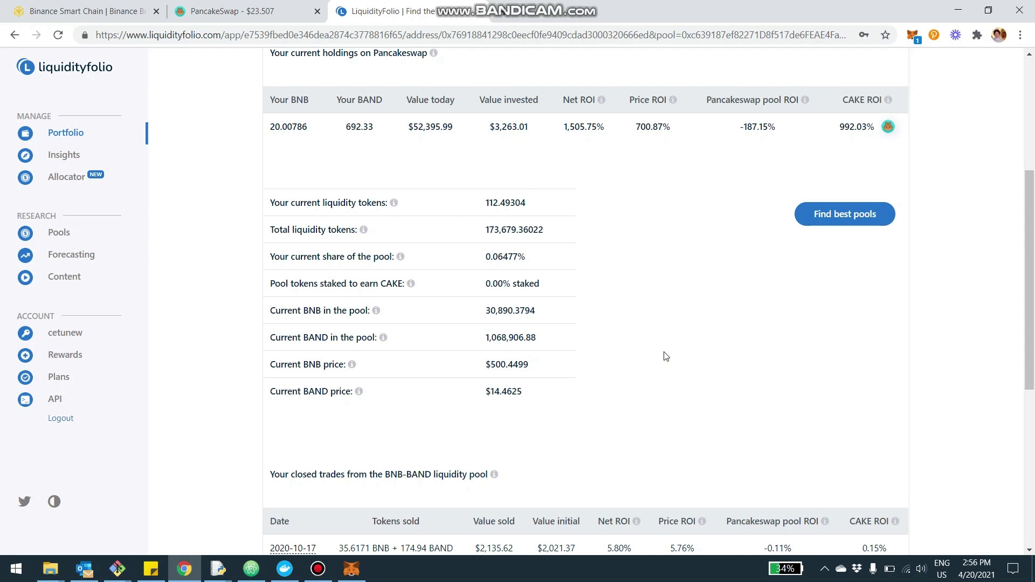
{"action": "scroll", "coordinate": [647, 302], "scroll_direction": "up", "scroll_amount": 5}
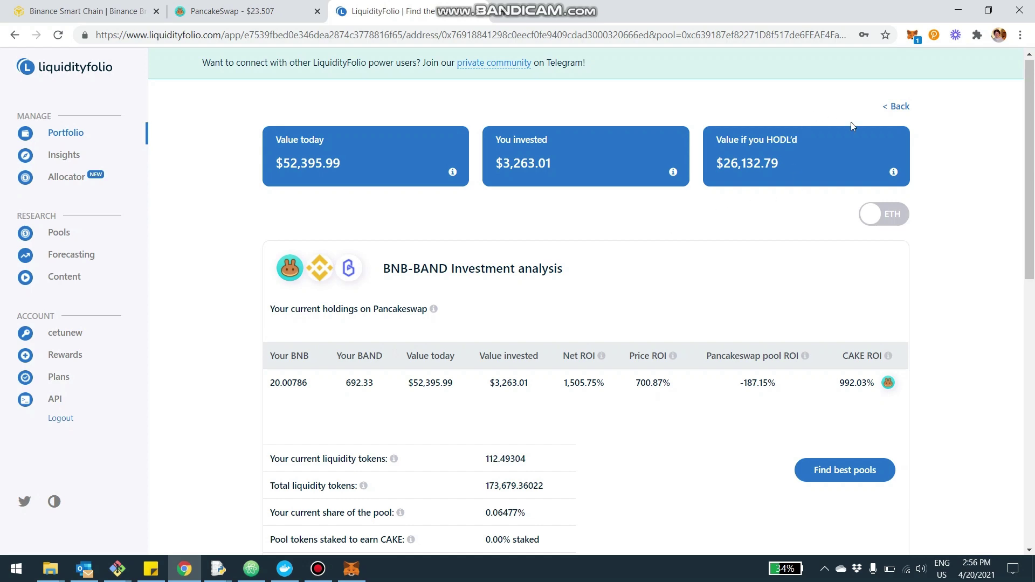
{"action": "left_click", "coordinate": [896, 107]}
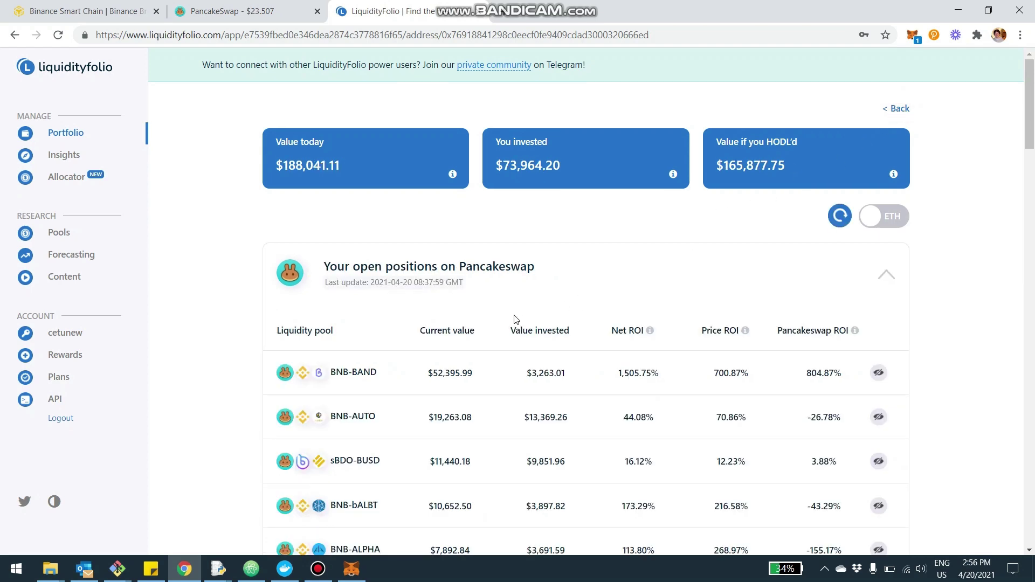
{"action": "scroll", "coordinate": [507, 352], "scroll_direction": "down", "scroll_amount": 12}
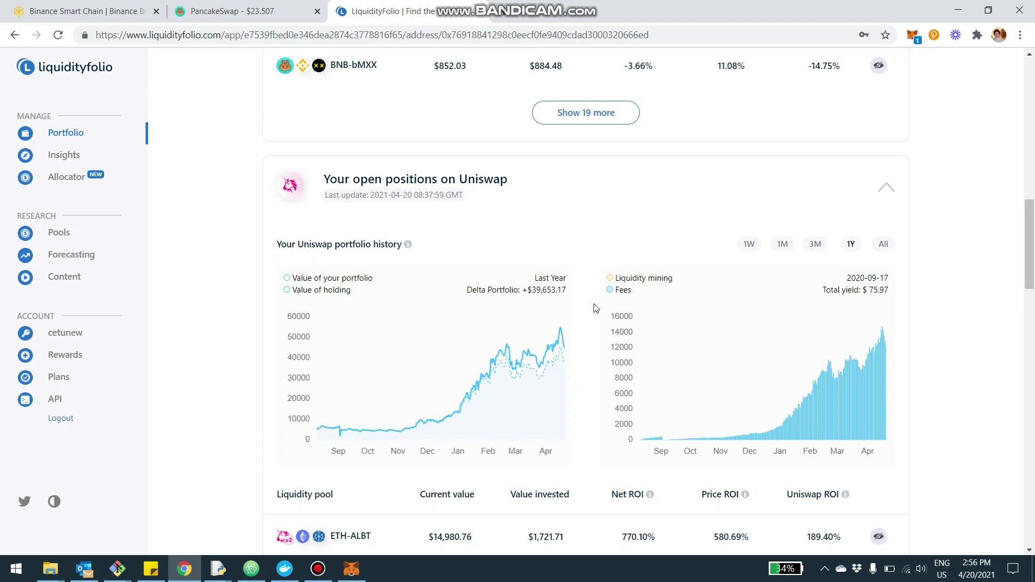
{"action": "scroll", "coordinate": [650, 303], "scroll_direction": "up", "scroll_amount": 10}
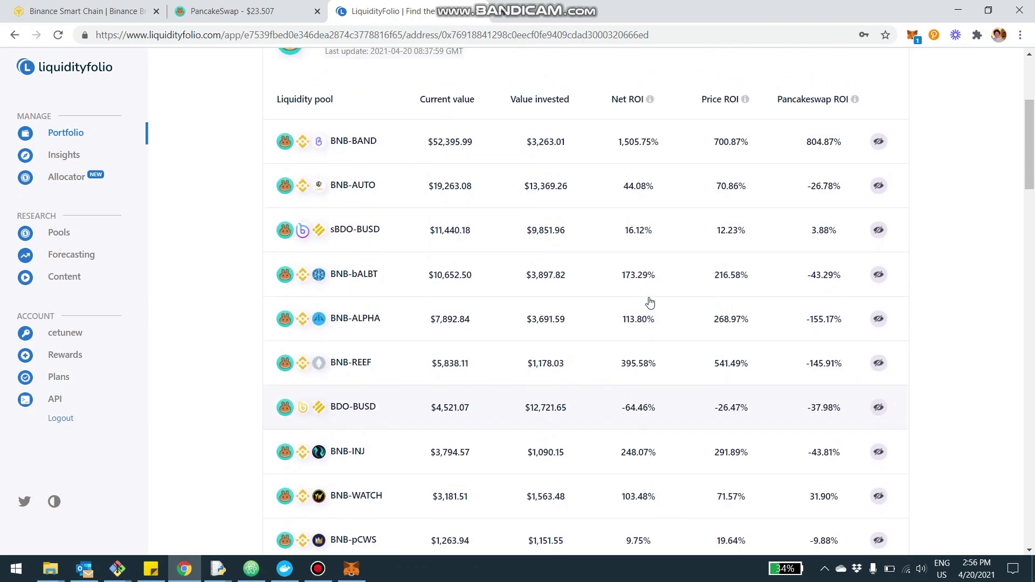
{"action": "scroll", "coordinate": [651, 304], "scroll_direction": "up", "scroll_amount": 5}
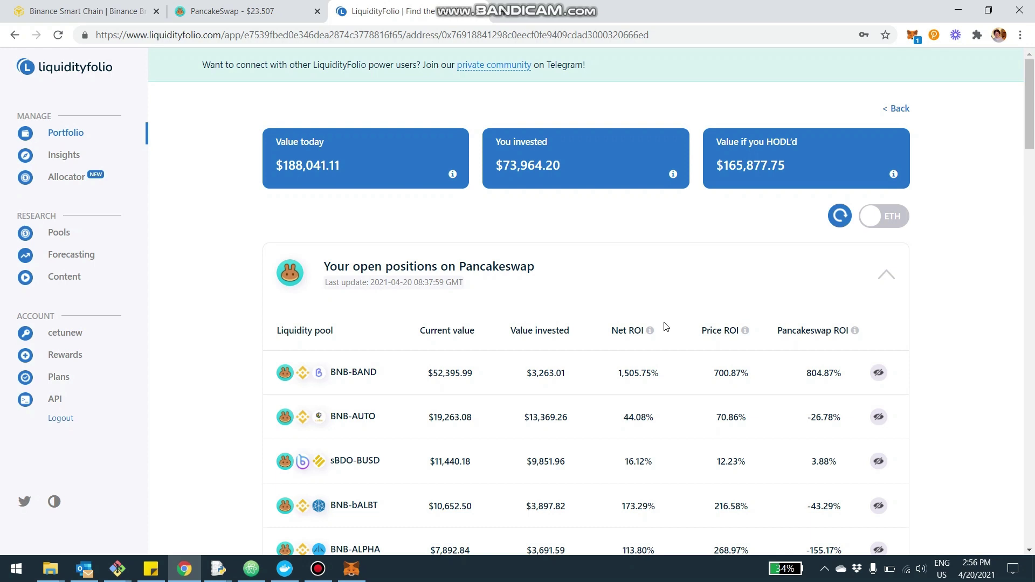
{"action": "scroll", "coordinate": [705, 308], "scroll_direction": "down", "scroll_amount": 1}
{"action": "scroll", "coordinate": [706, 309], "scroll_direction": "down", "scroll_amount": 2}
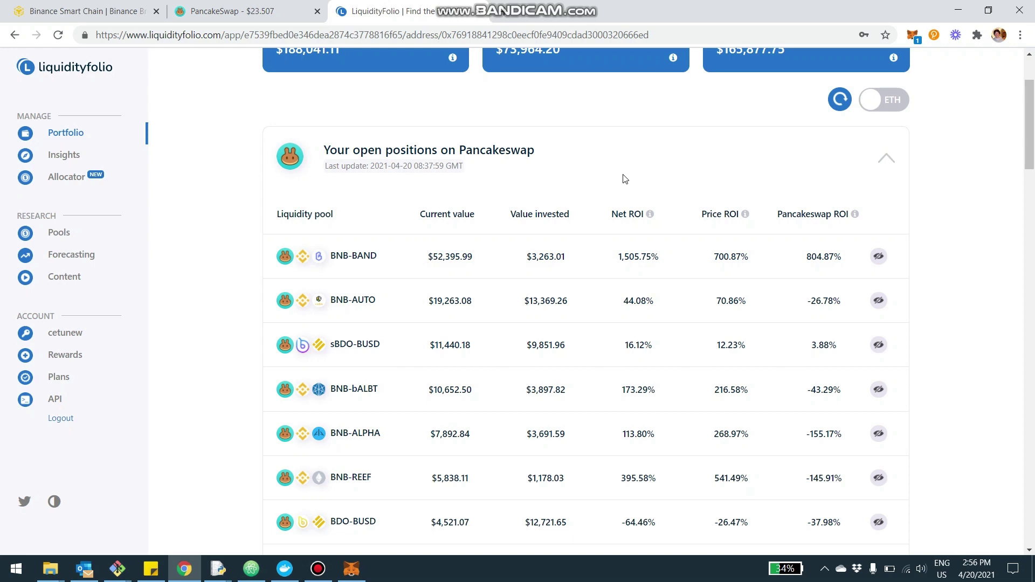
{"action": "scroll", "coordinate": [581, 203], "scroll_direction": "down", "scroll_amount": 1}
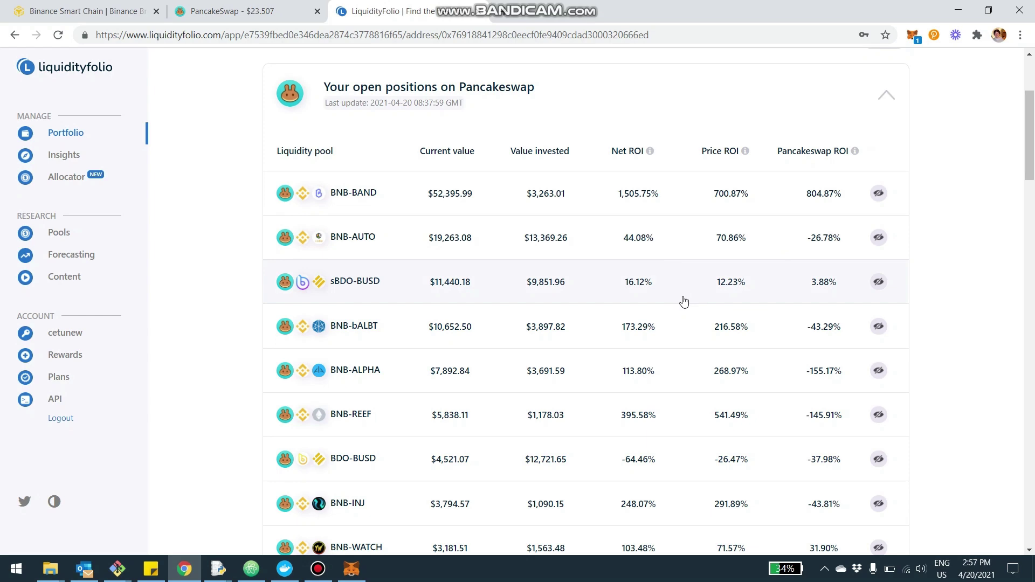
{"action": "scroll", "coordinate": [612, 257], "scroll_direction": "up", "scroll_amount": 4}
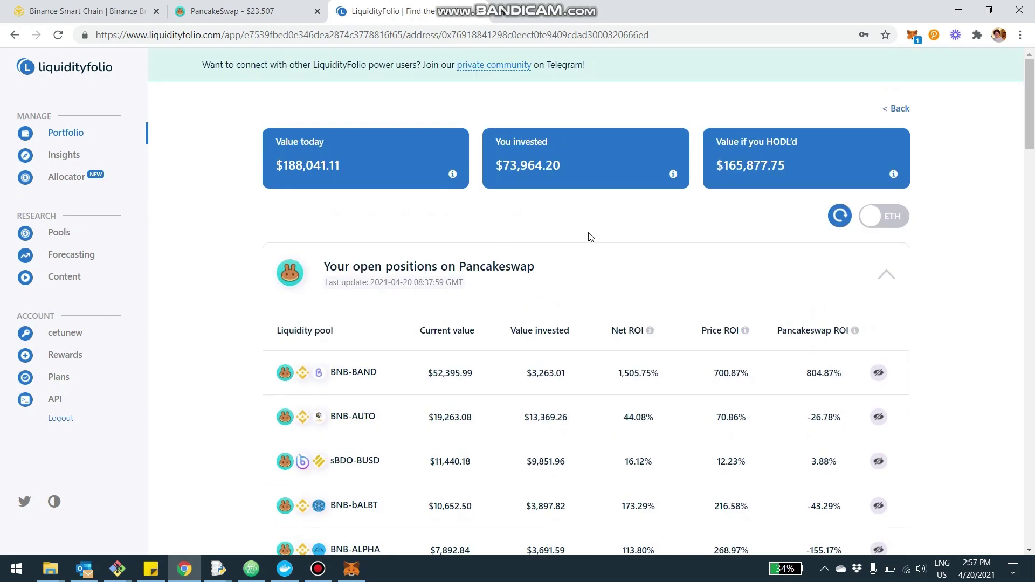
{"action": "left_click", "coordinate": [899, 108]}
Scroll the portfolio overview down to the addresses table and back up to the charts
{"action": "scroll", "coordinate": [587, 169], "scroll_direction": "down", "scroll_amount": 3}
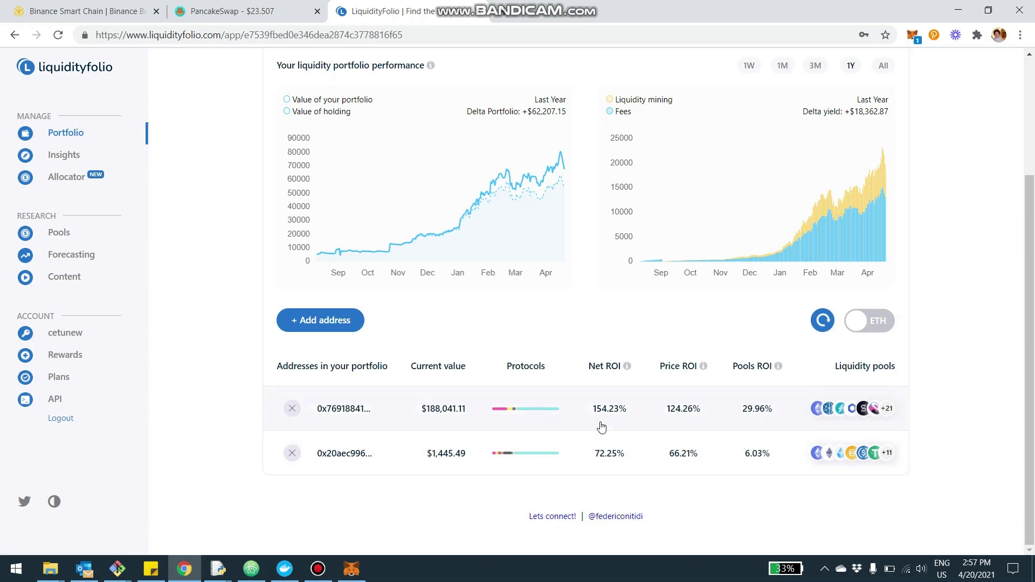
{"action": "scroll", "coordinate": [600, 418], "scroll_direction": "up", "scroll_amount": 3}
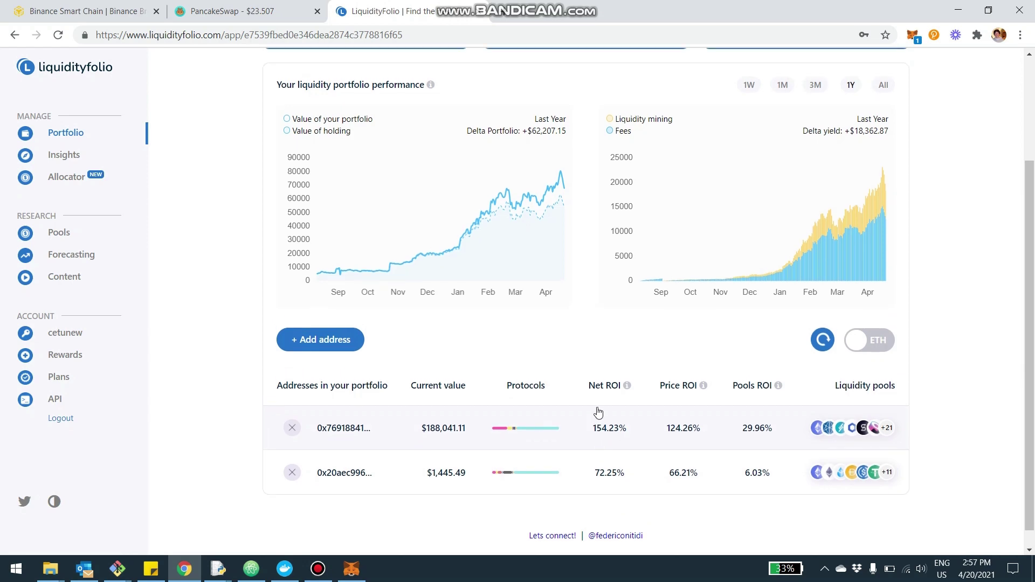